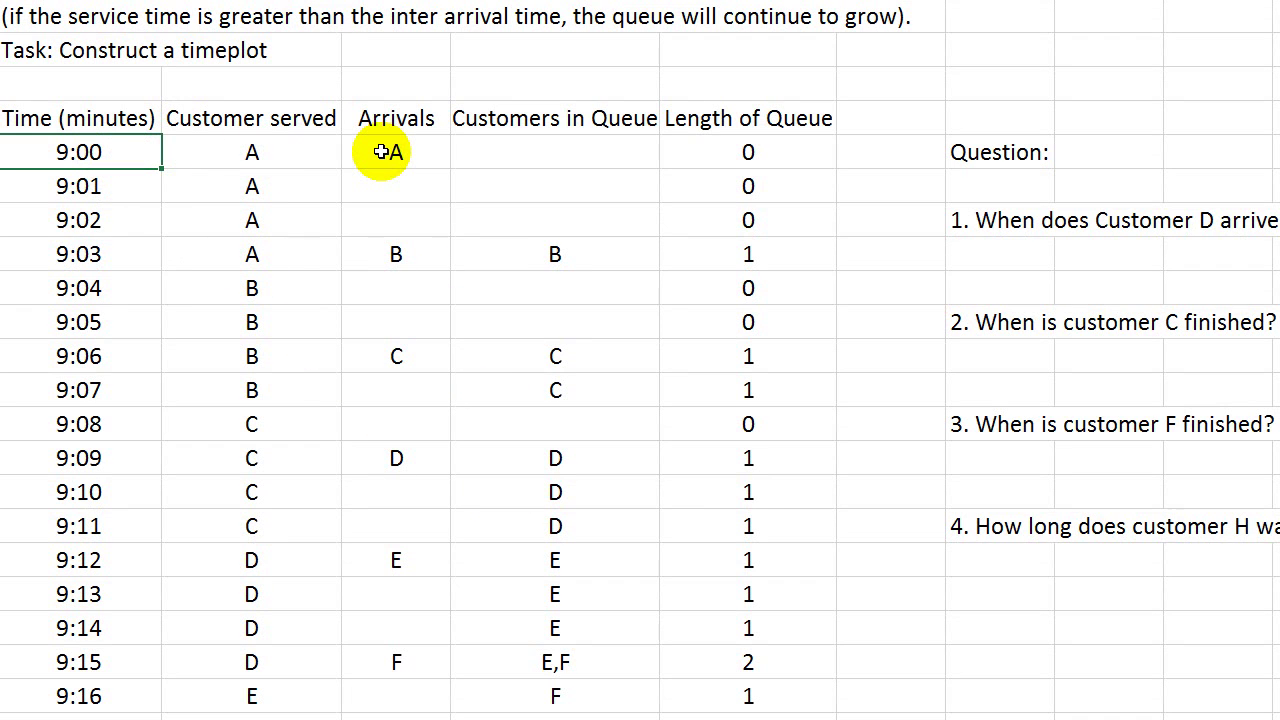
Check the timeplot rows and record 9:09am as the time Customer D arrives under question 1
left_click_drag(251, 152, 244, 251)
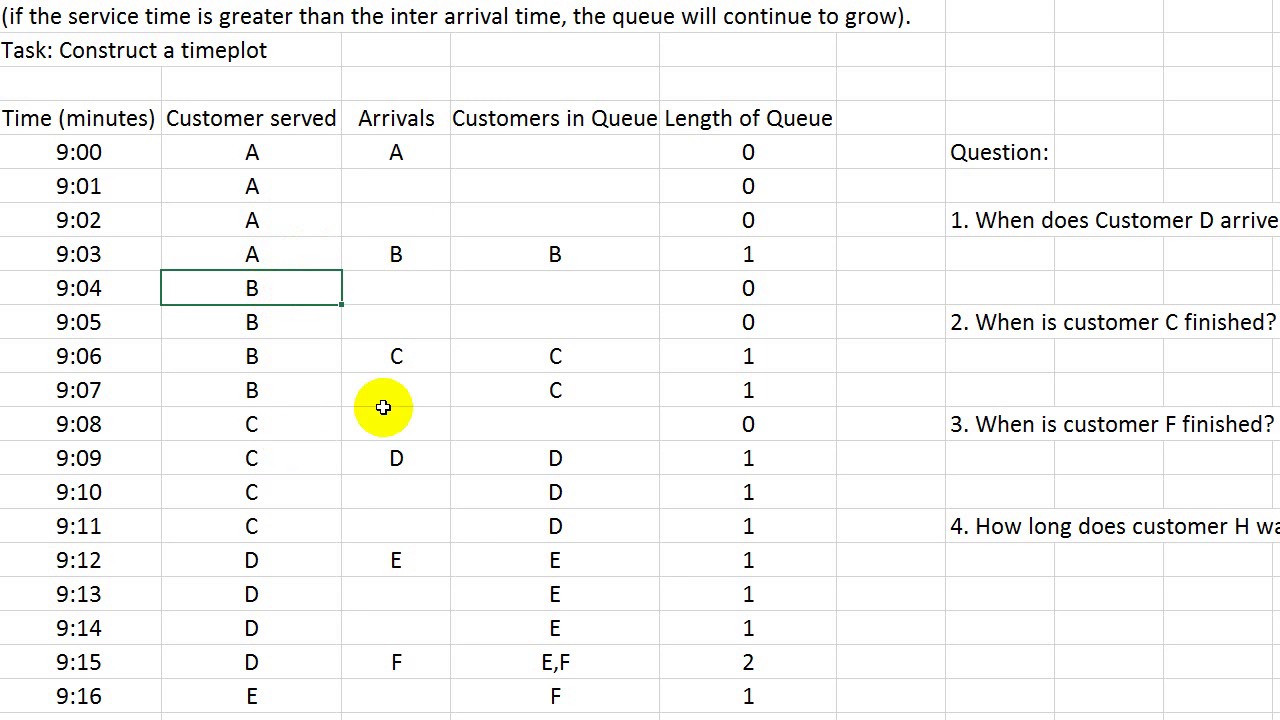
left_click(1026, 221)
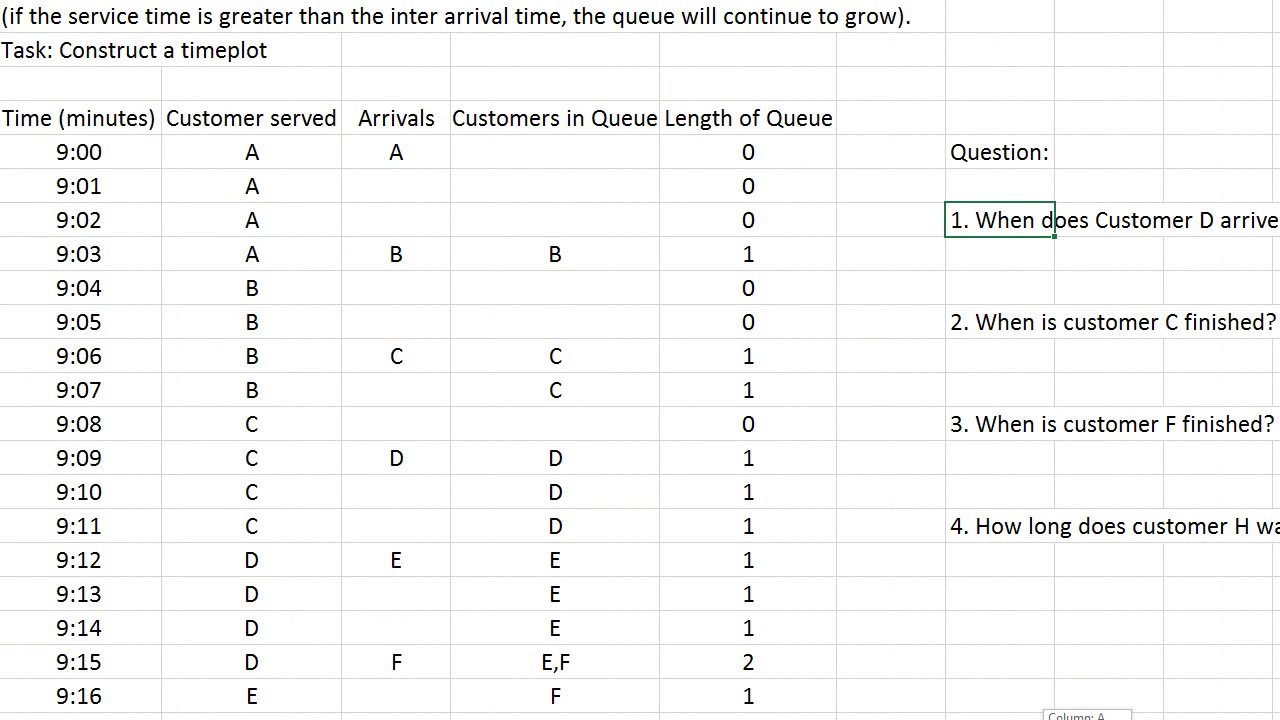
left_click(594, 457)
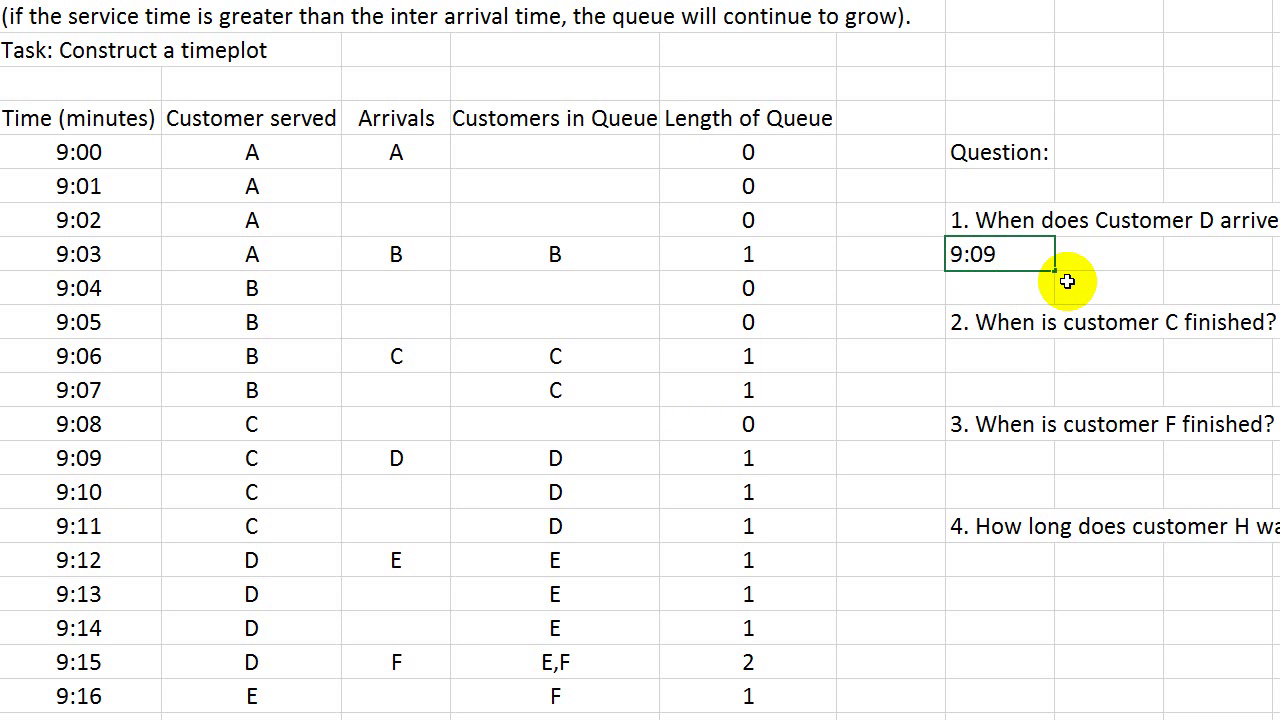
type("am")
key("Return")
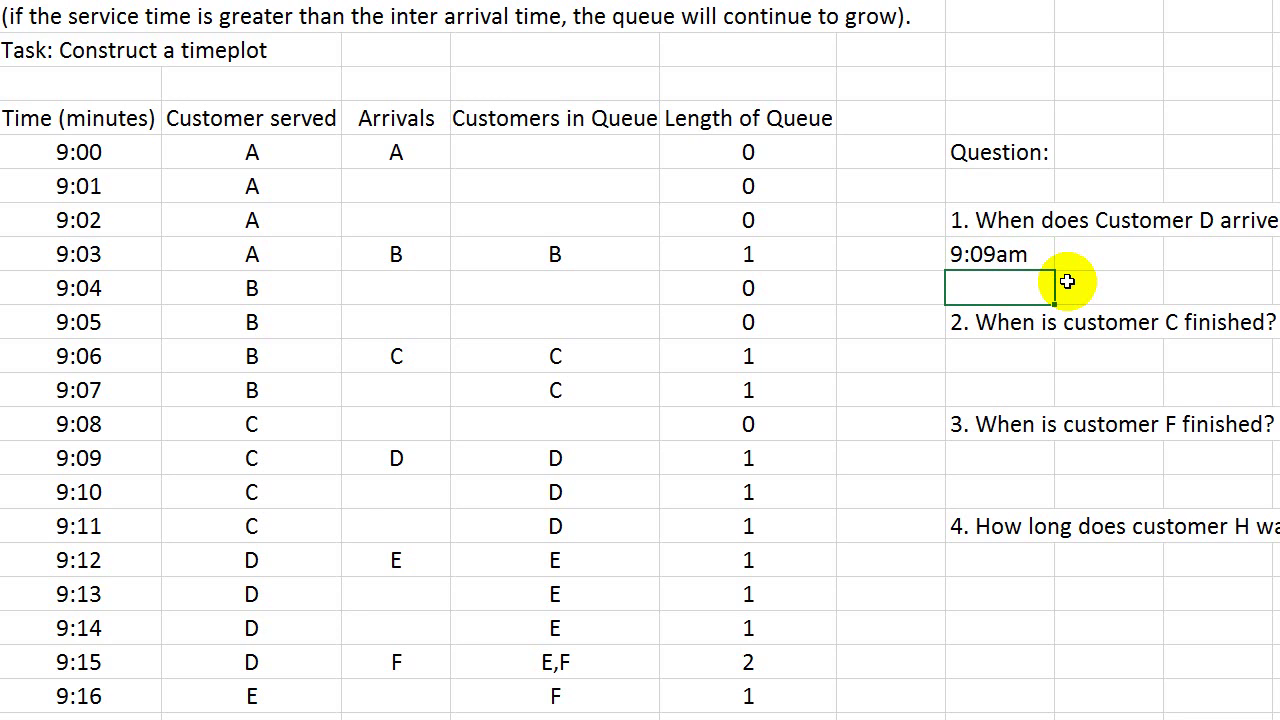
Move to the answer cell under question 2 for Customer C's 9:12am finish time
key("Down")
key("Down")
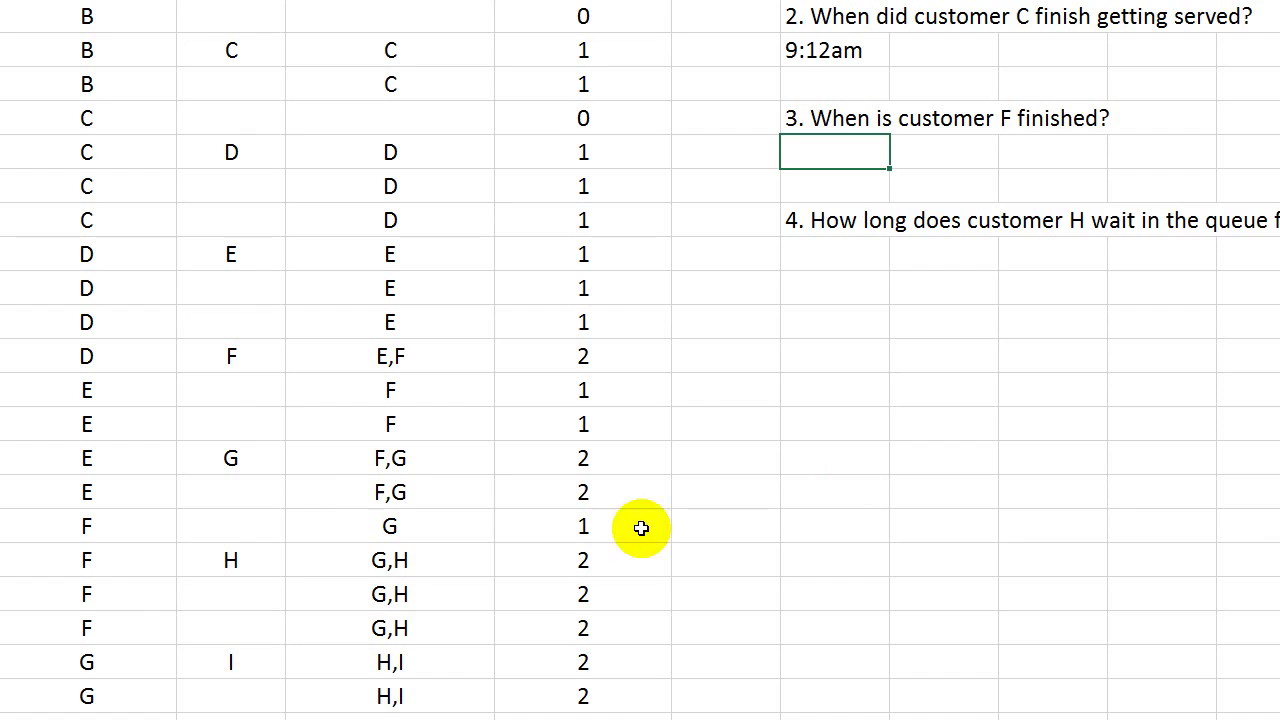
Step through the minutes customer F is being served to find when F finishes
left_click(176, 607)
scroll(176, 607, "left", 2)
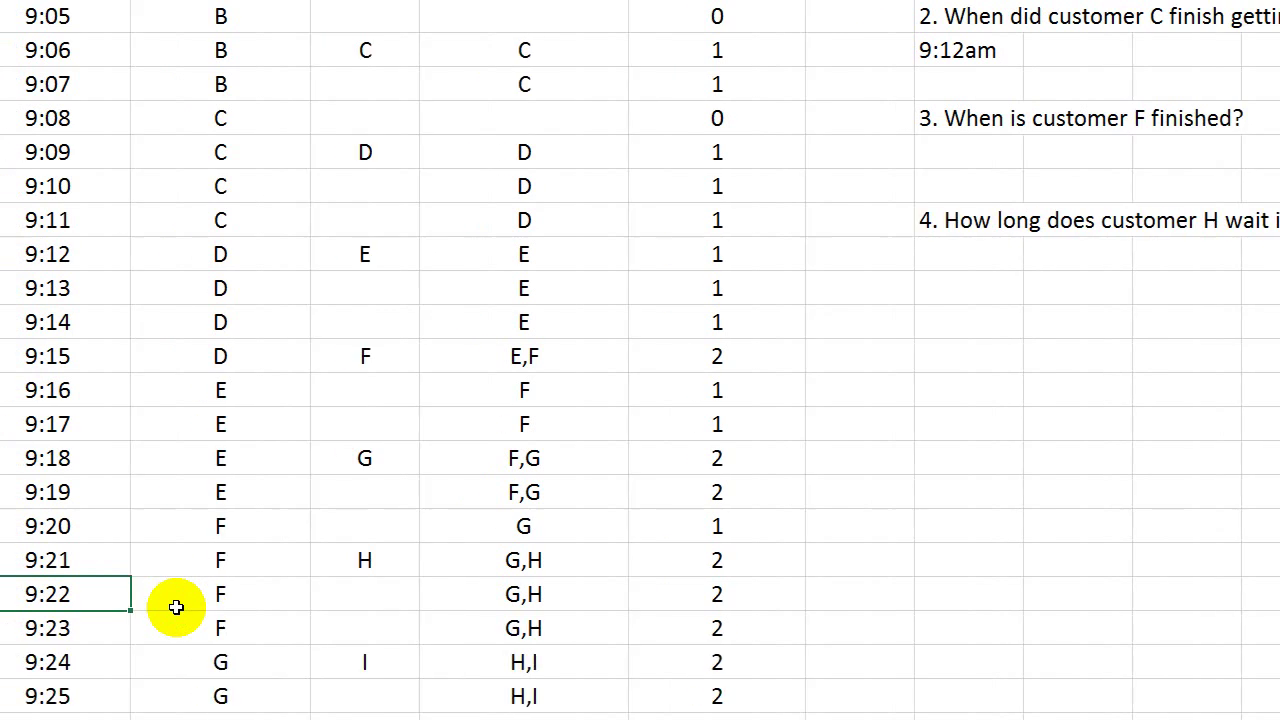
key("Left")
key("Up")
key("Up")
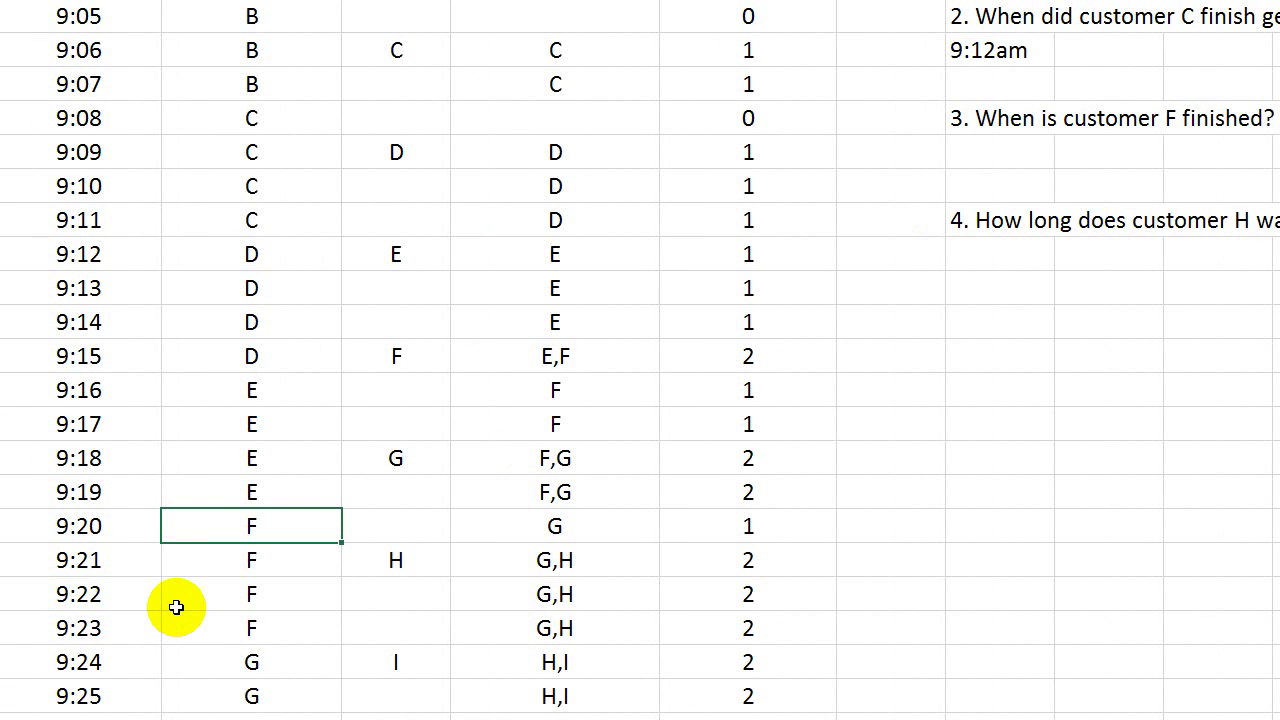
key("Down")
key("Down")
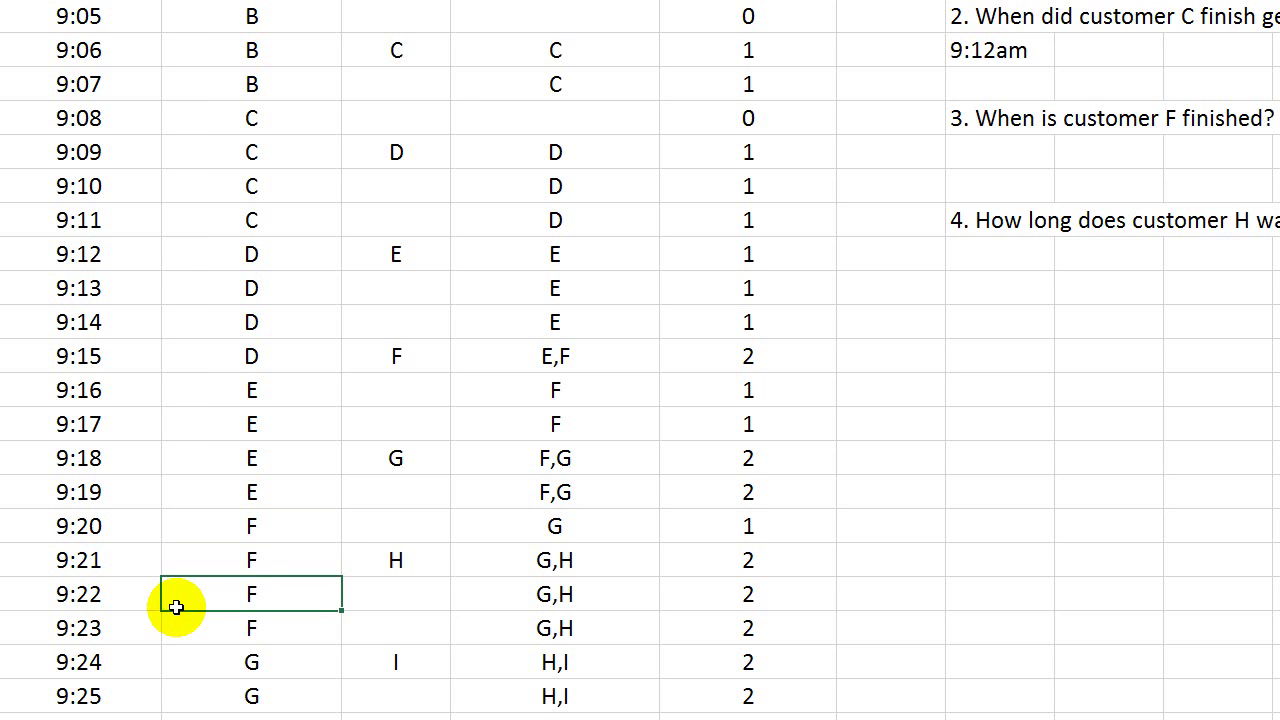
key("Down")
Record 9:24 as customer F's finish time under question 3
key("Right")
key("Right")
key("Right")
key("Right")
key("Up")
key("Up")
key("Up")
key("Up")
key("Up")
key("Up")
key("Right")
key("Right")
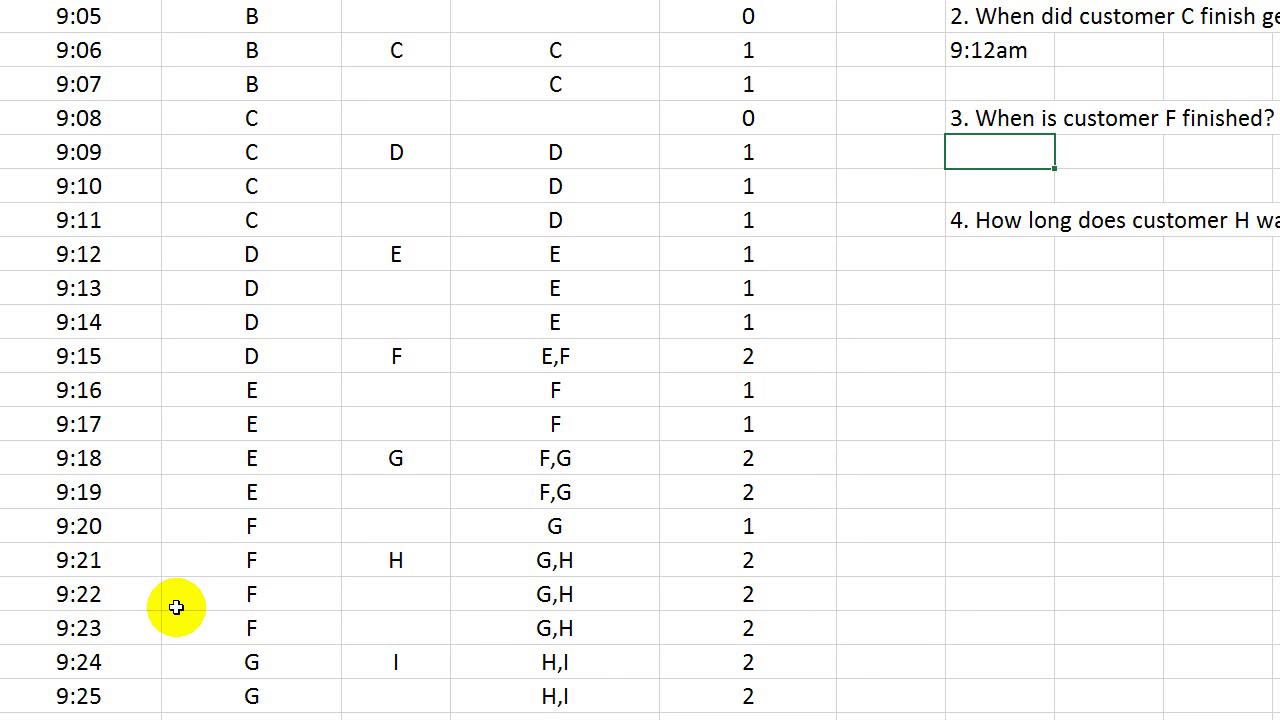
type("9:24")
key("Return")
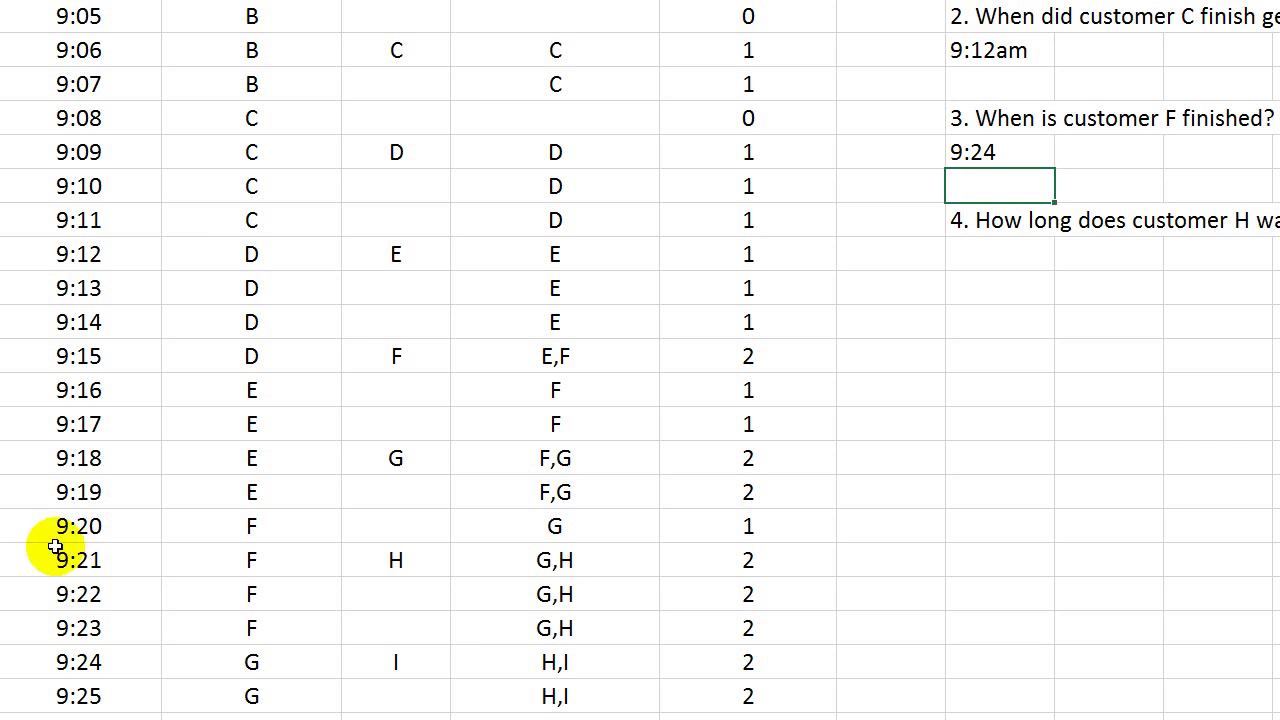
key("Return")
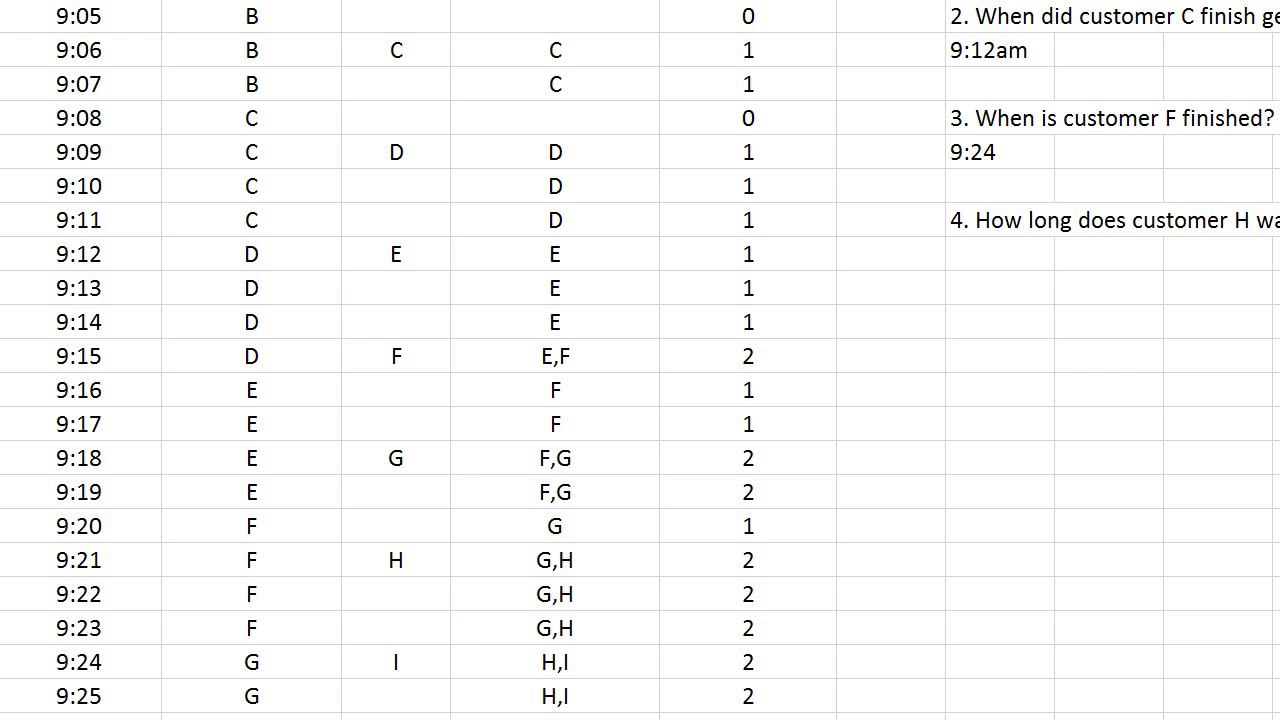
left_click(1022, 226)
left_click(1019, 253)
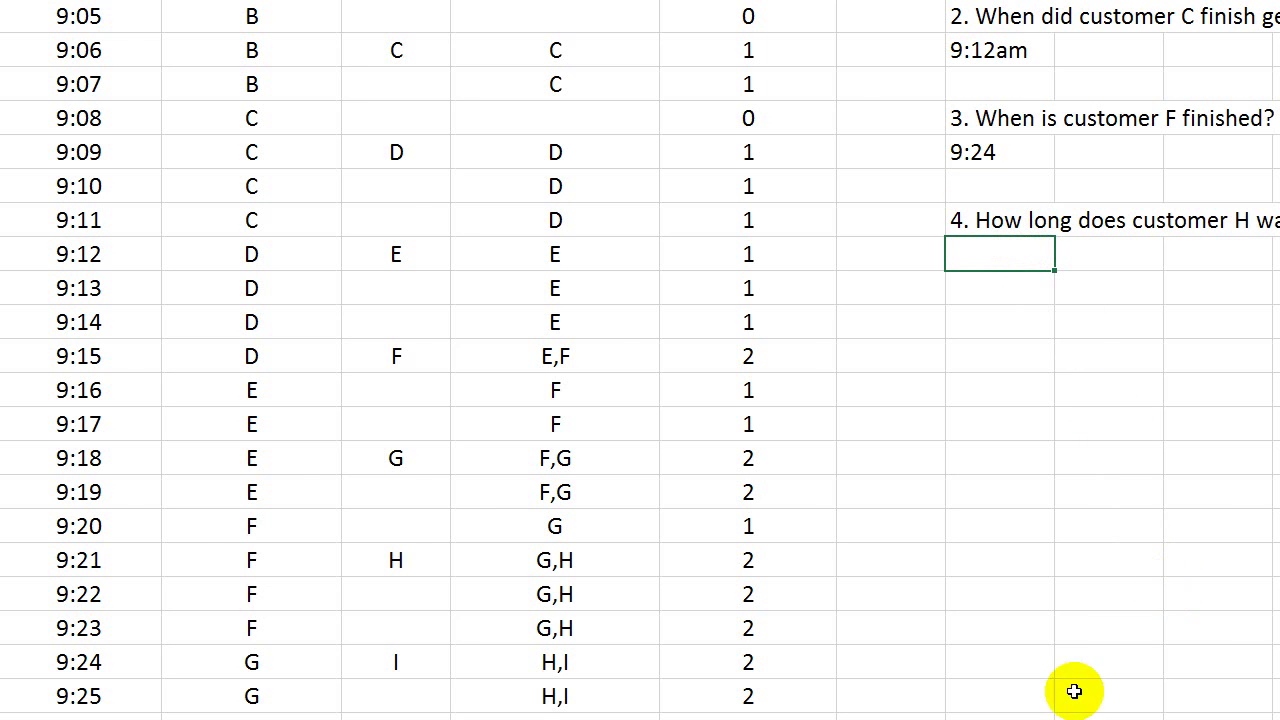
scroll(640, 360, "right", 2)
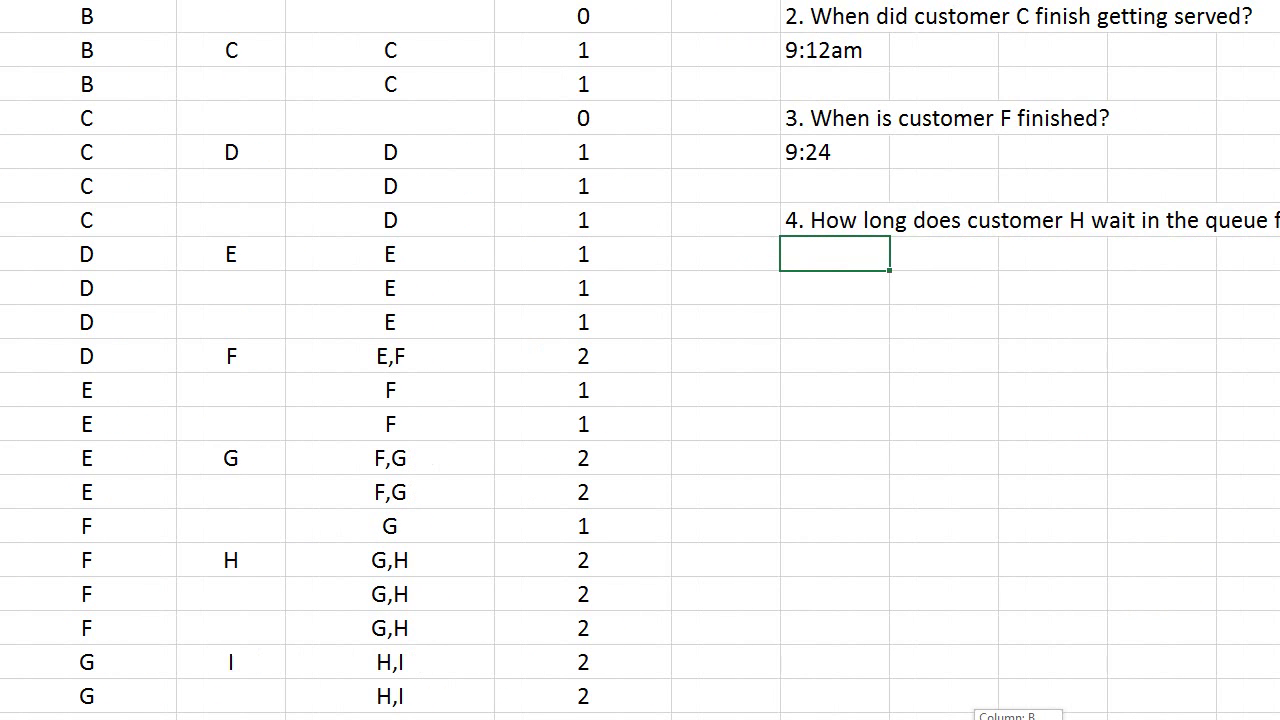
scroll(640, 360, "left", 2)
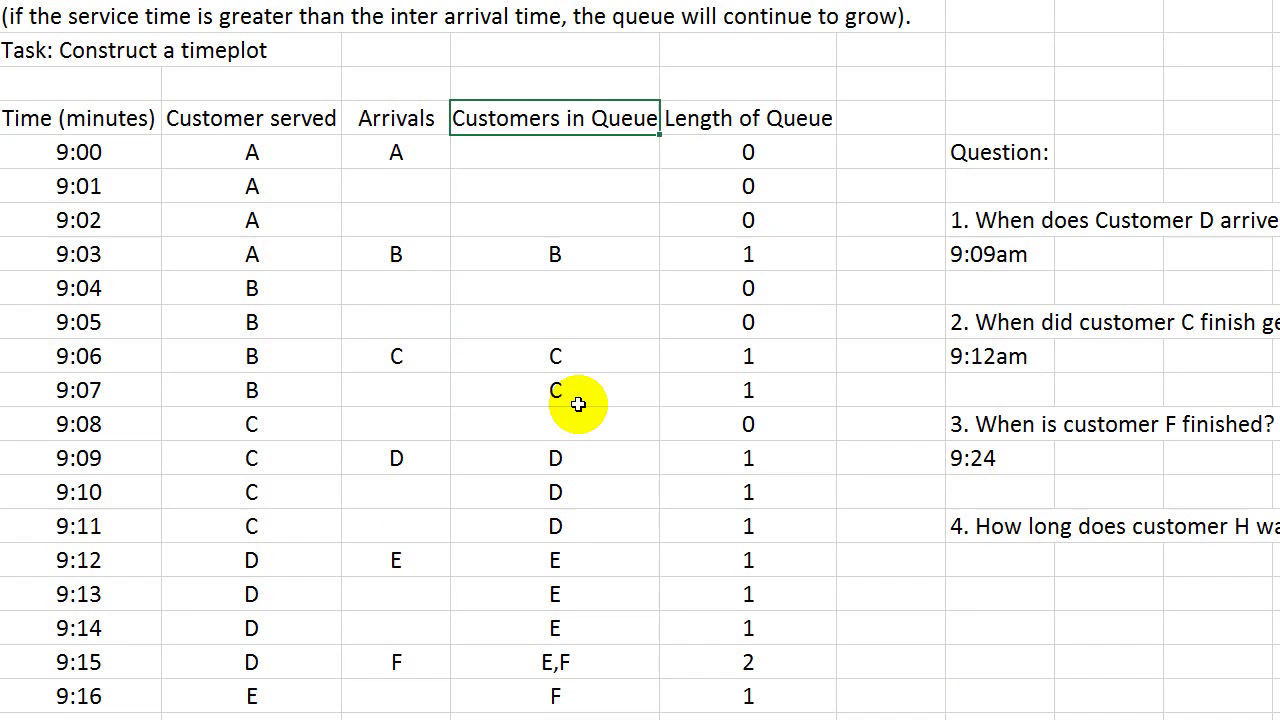
scroll(578, 404, "down", 1)
scroll(578, 404, "down", 4)
scroll(578, 404, "down", 1)
scroll(578, 404, "down", 1)
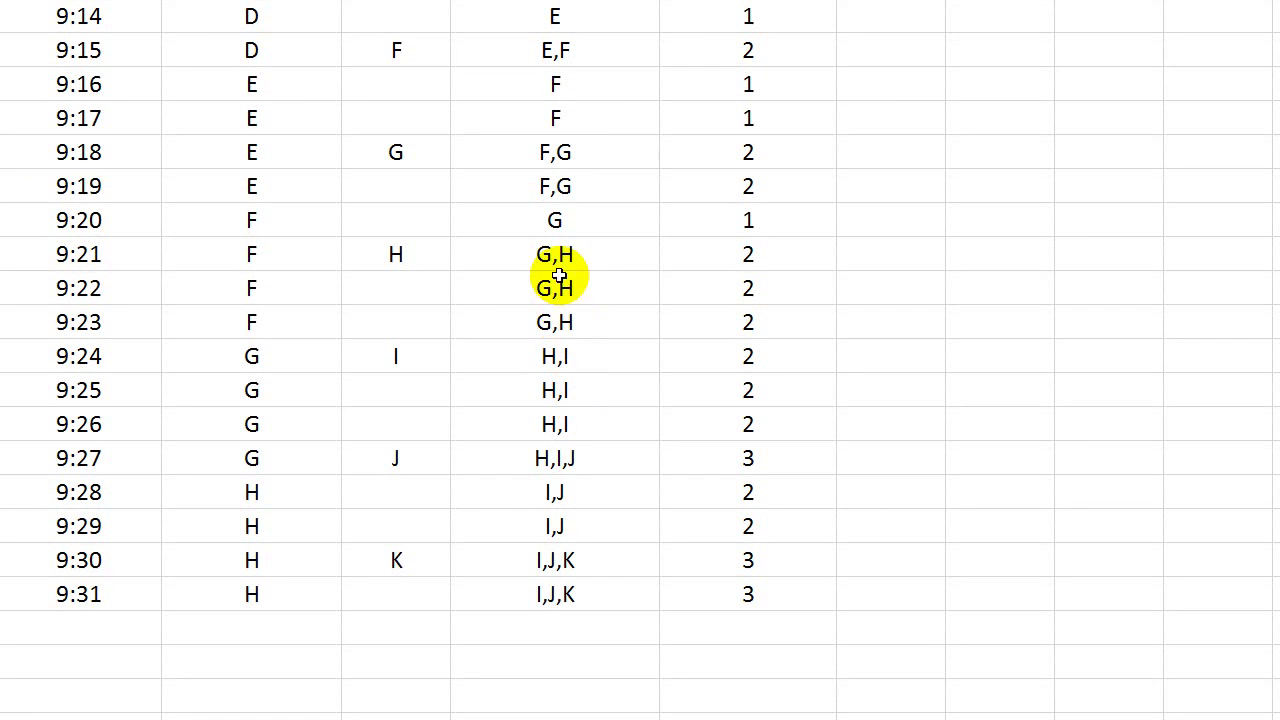
left_click(573, 260)
left_click(565, 290)
left_click(565, 323)
left_click(565, 357)
left_click(570, 403)
left_click(565, 425)
left_click(568, 460)
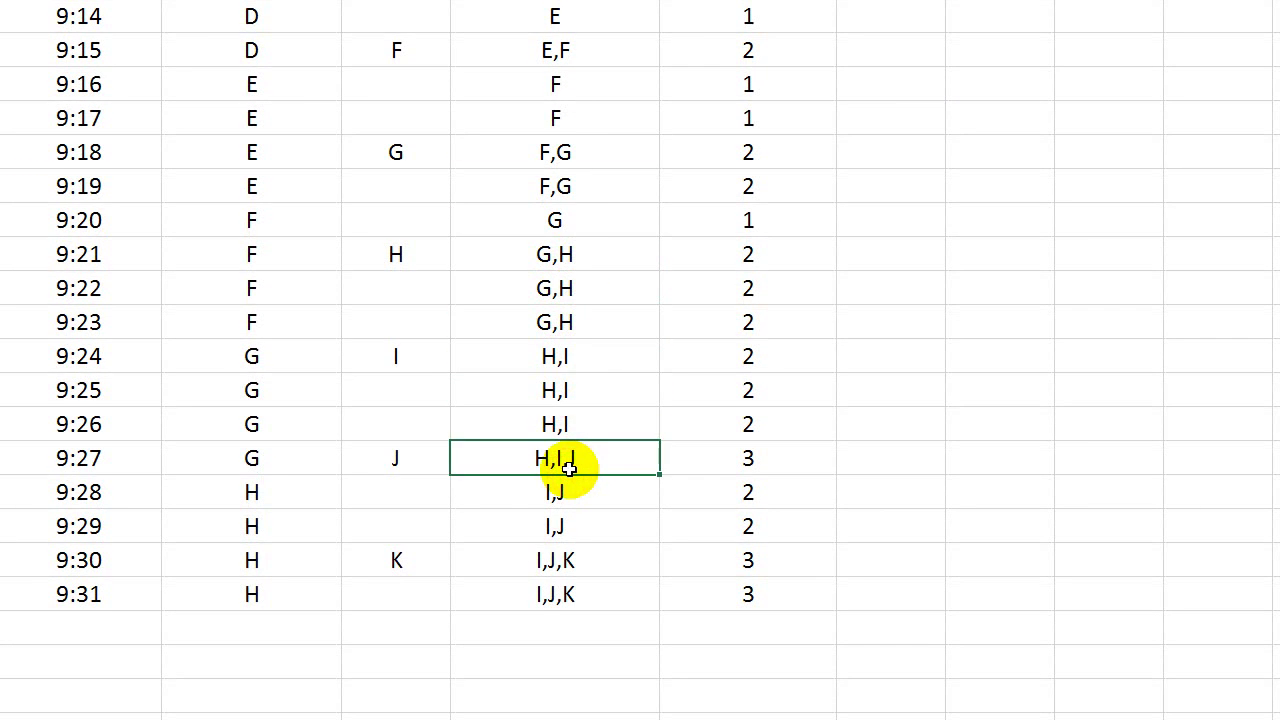